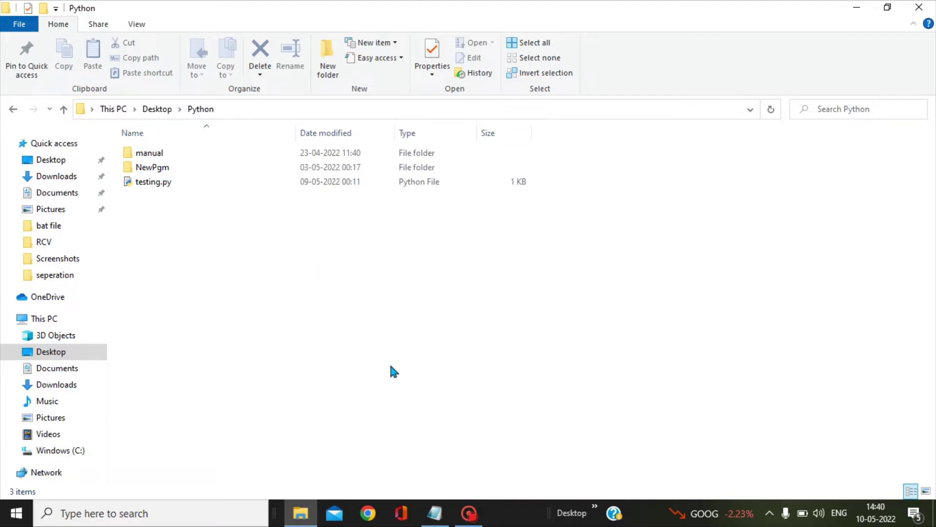
- Review the python error notes and view testing.py's code in a text editor
key("alt+Tab")
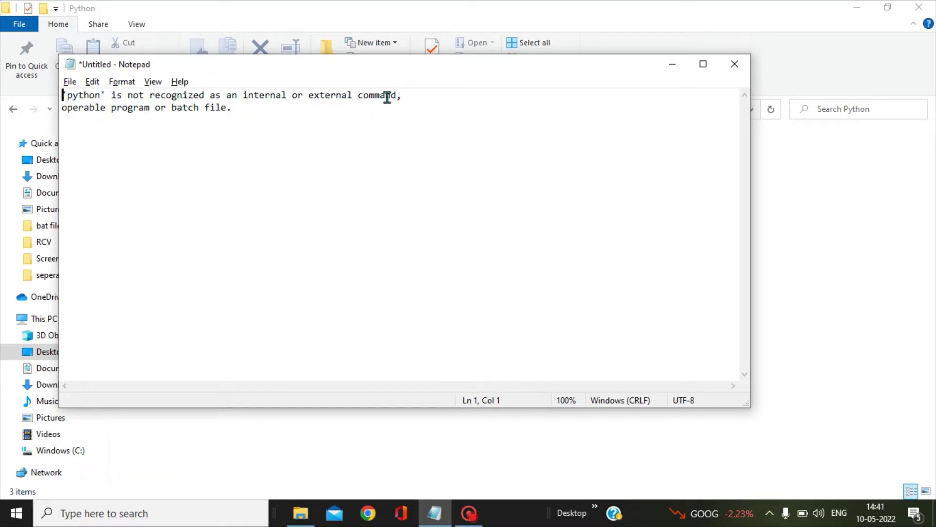
key("alt+Tab")
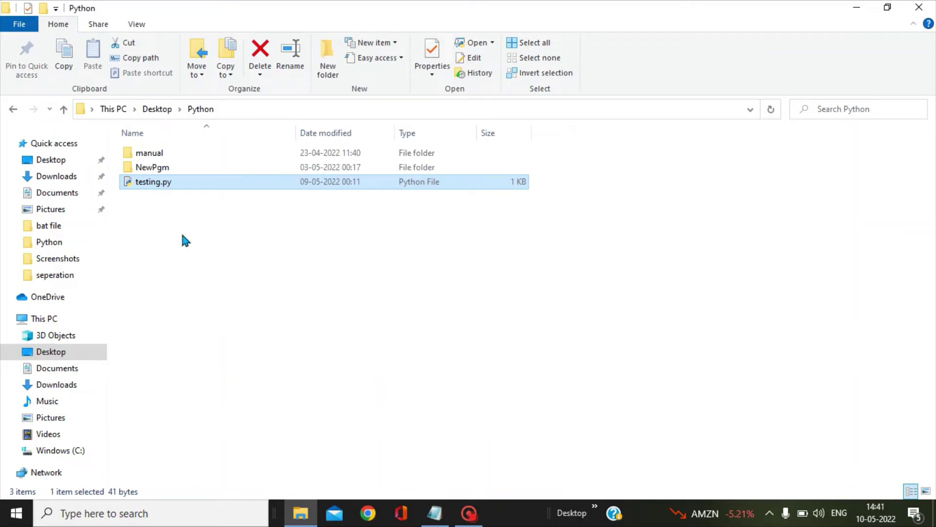
right_click(169, 186)
left_click(205, 227)
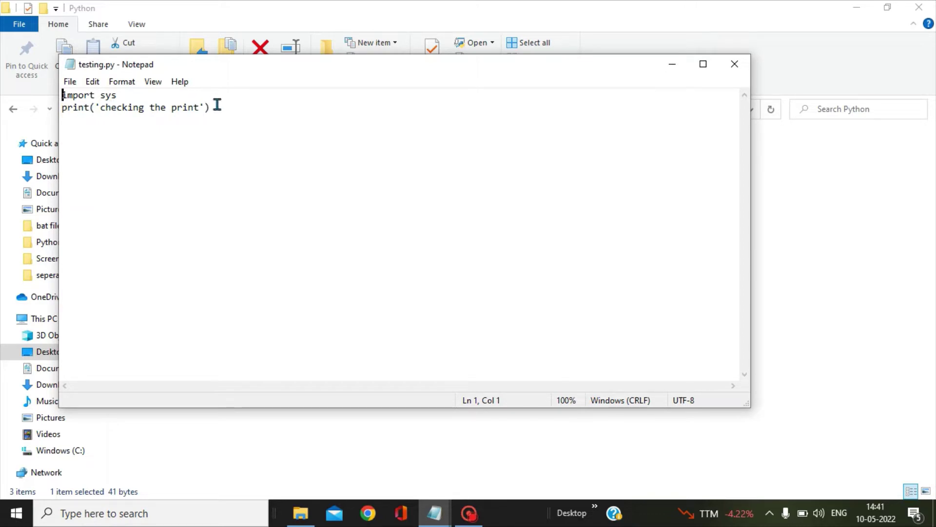
key("alt+F4")
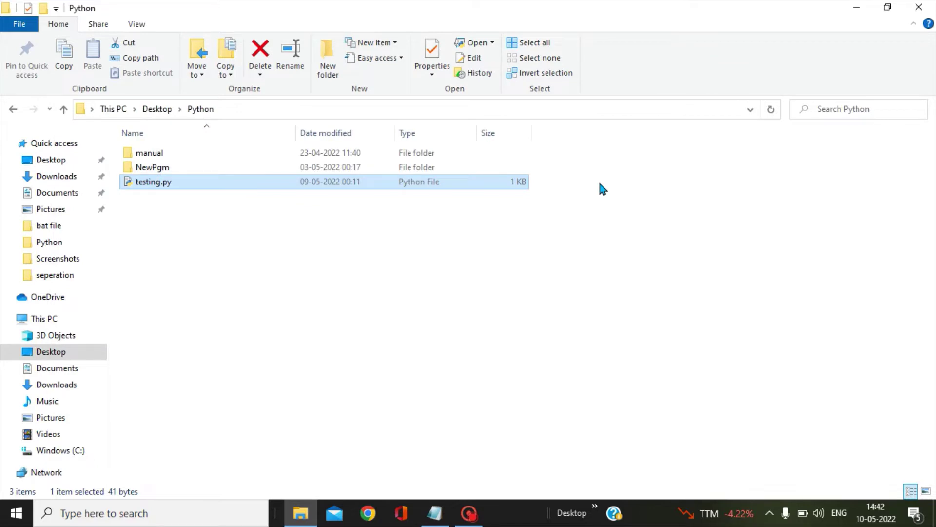
- Run 'python testing.py' in cmd from the Desktop Python folder, then minimize it
left_click(750, 109)
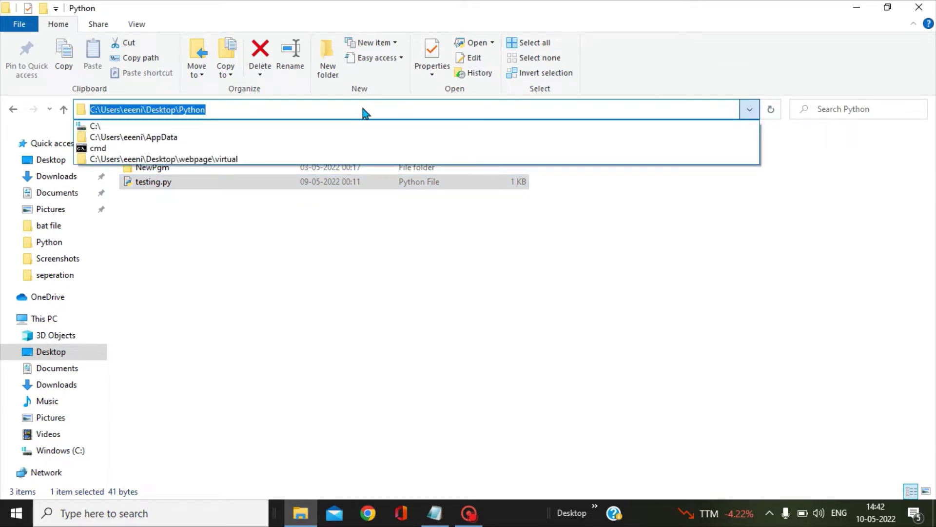
type("cmd")
key("Return")
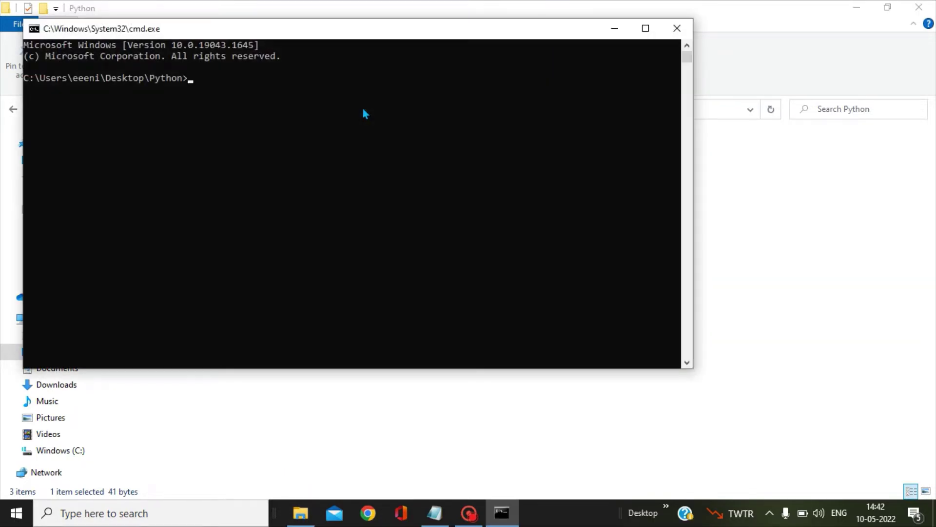
type("python testing.py")
key("Return")
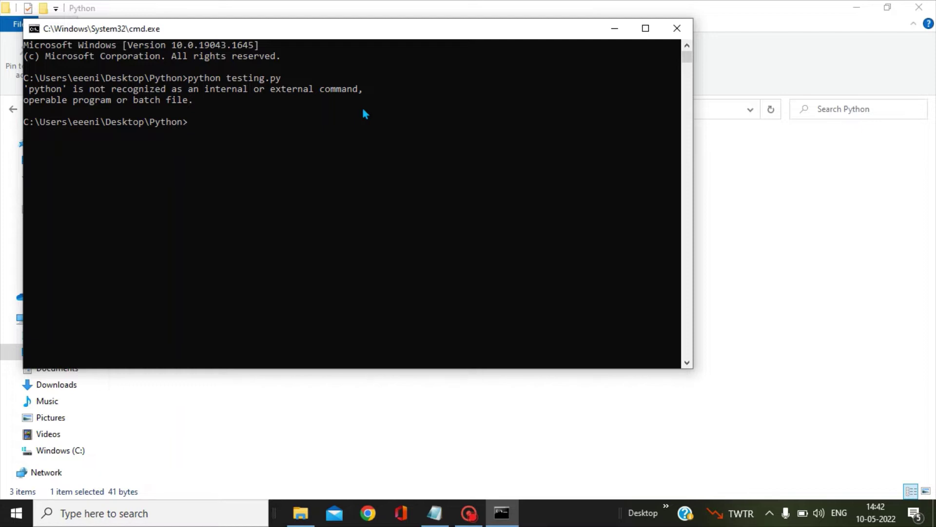
left_click(620, 33)
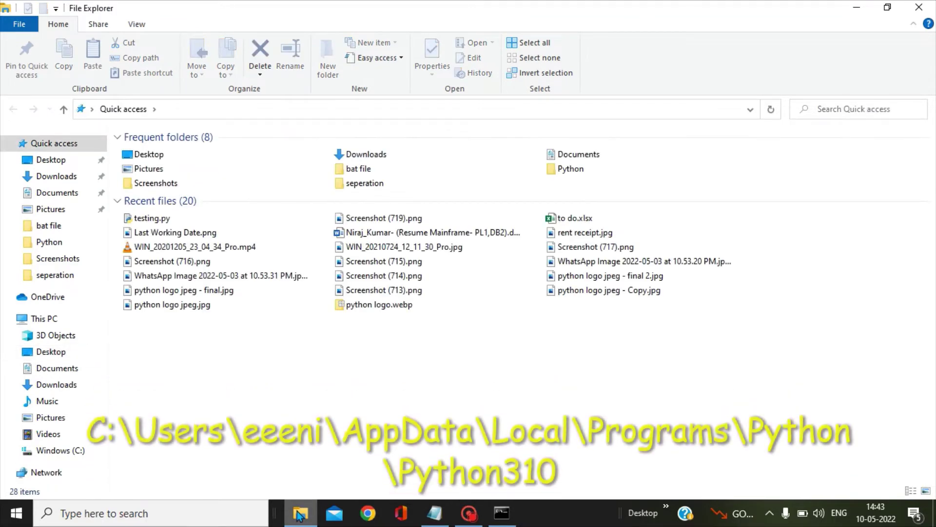
- Browse C: > Users > the personal user folder and select AppData
left_click(62, 452)
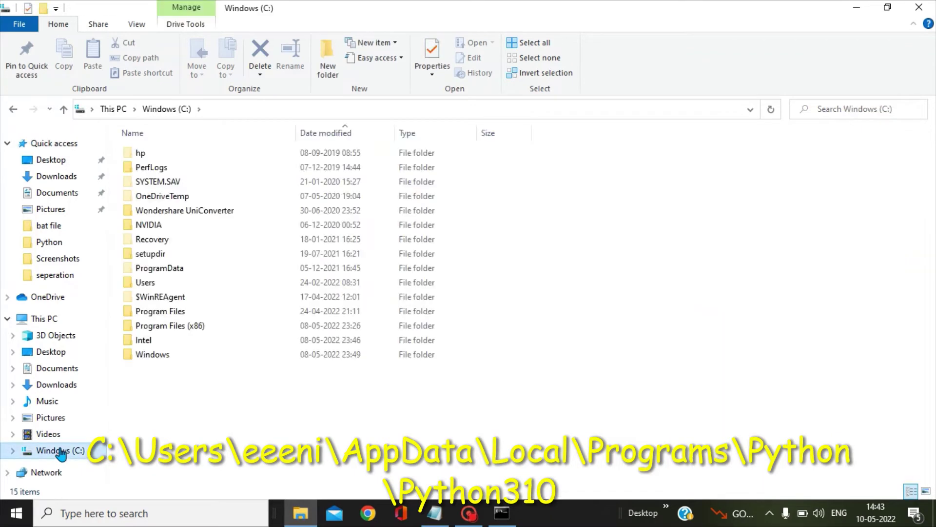
double_click(151, 287)
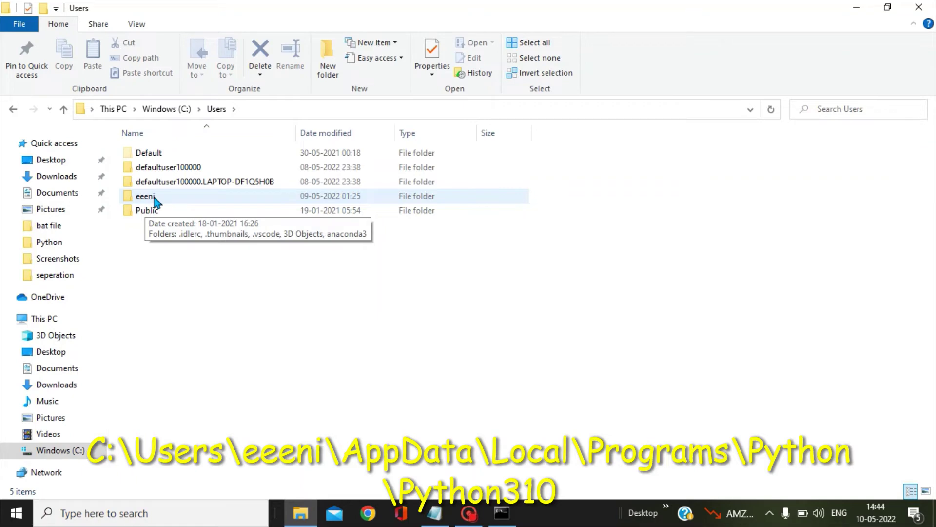
double_click(155, 201)
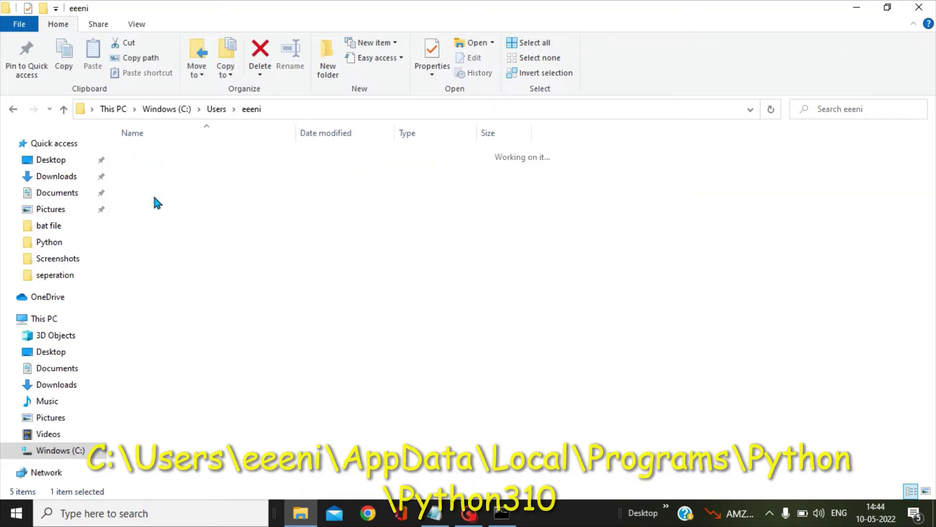
left_click(151, 224)
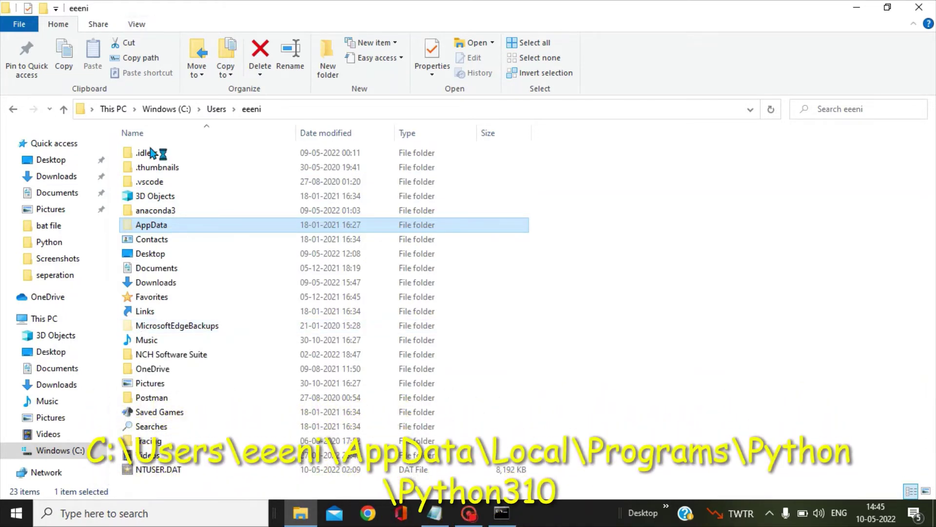
- With hidden items shown, drill into AppData > Local > Programs > Python > Python310
left_click(138, 27)
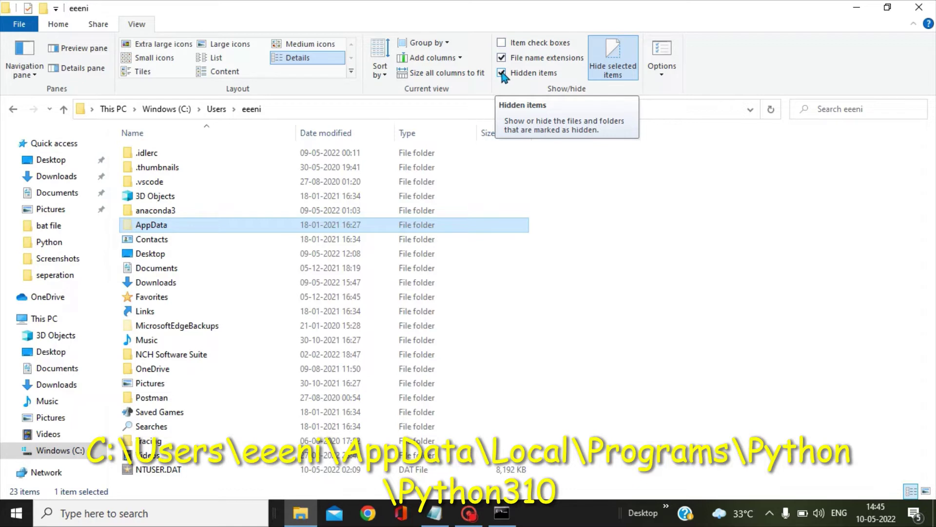
left_click(553, 283)
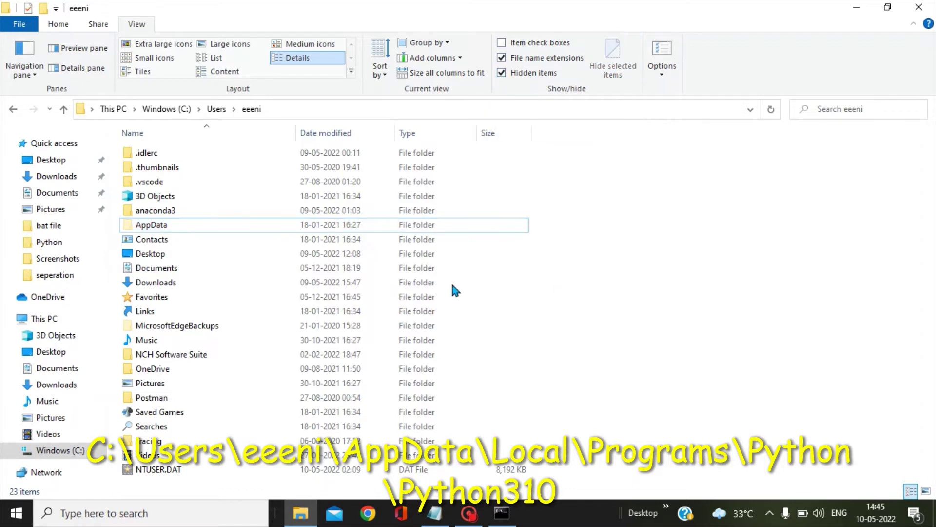
double_click(152, 227)
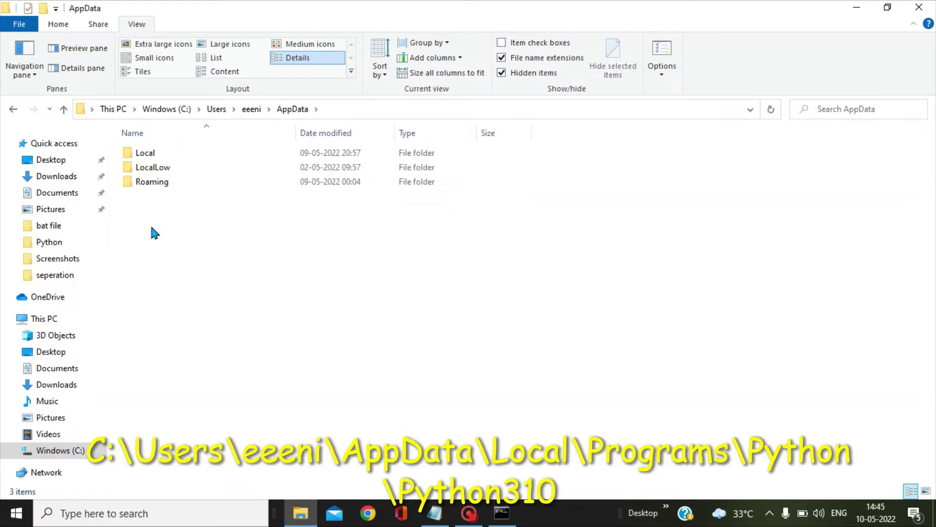
double_click(148, 155)
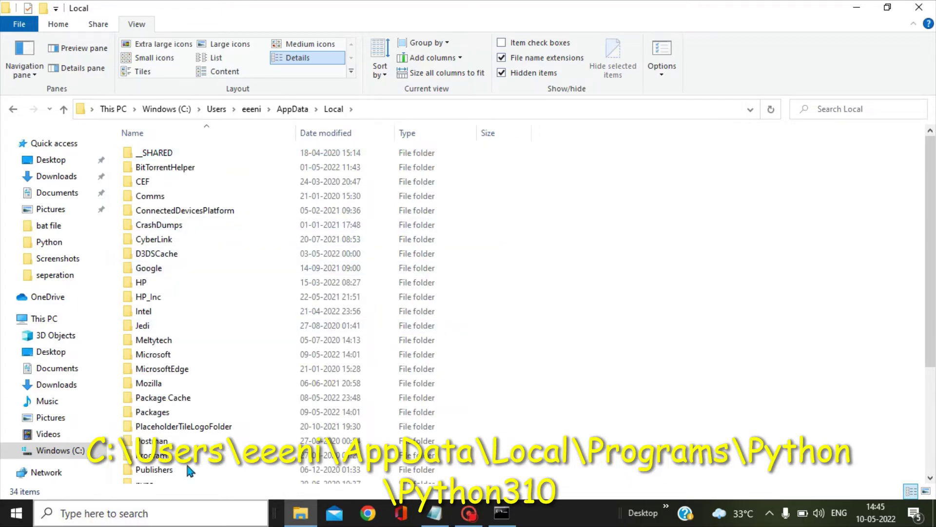
left_click(158, 457)
double_click(158, 457)
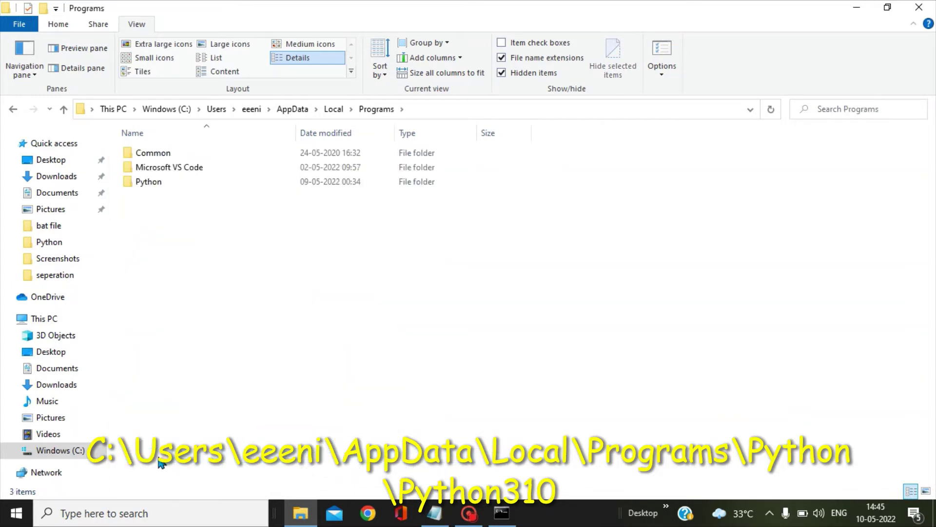
double_click(145, 187)
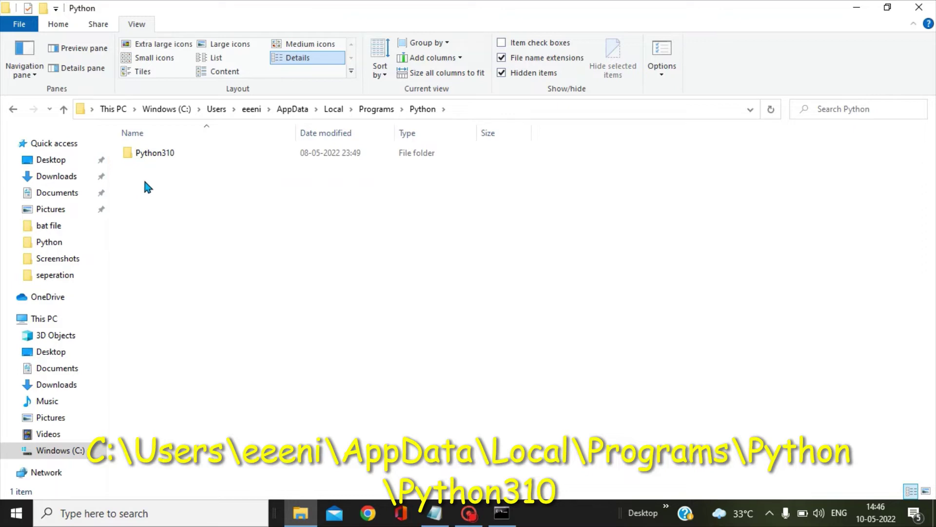
mouse_move(154, 154)
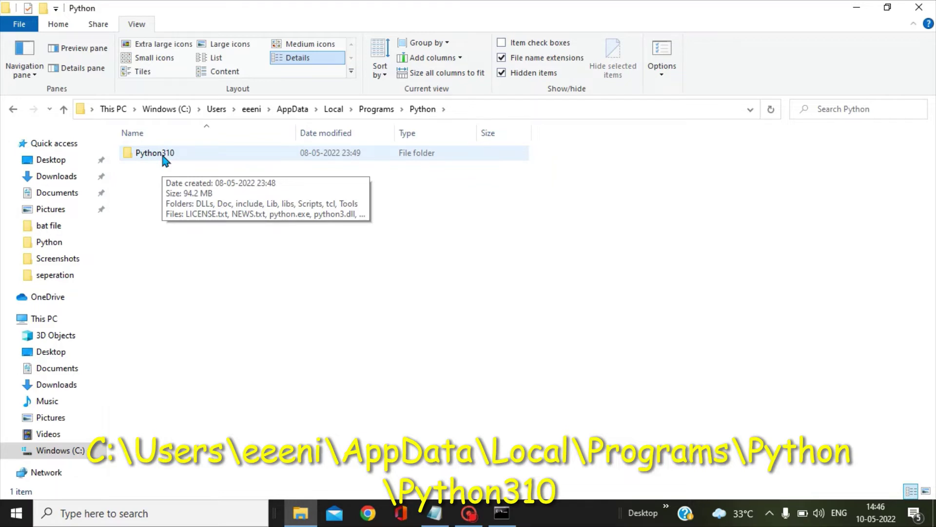
double_click(164, 160)
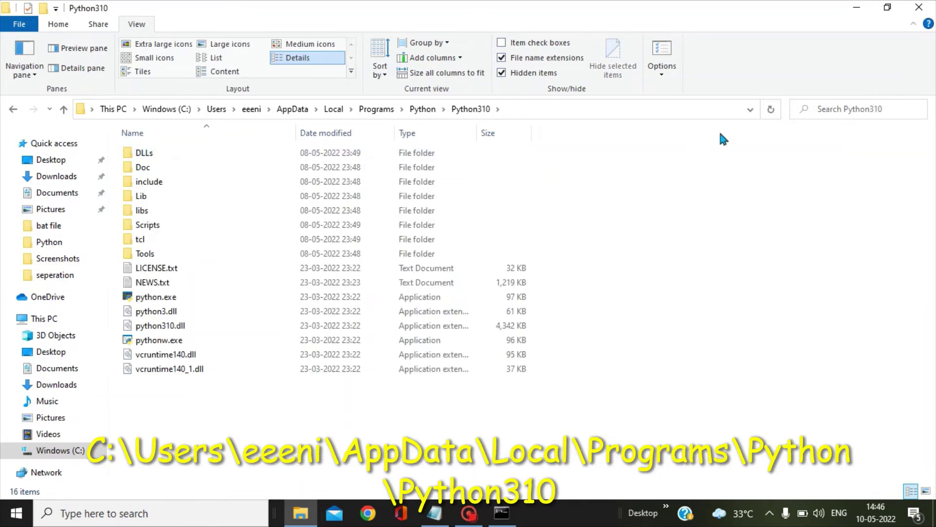
left_click(750, 111)
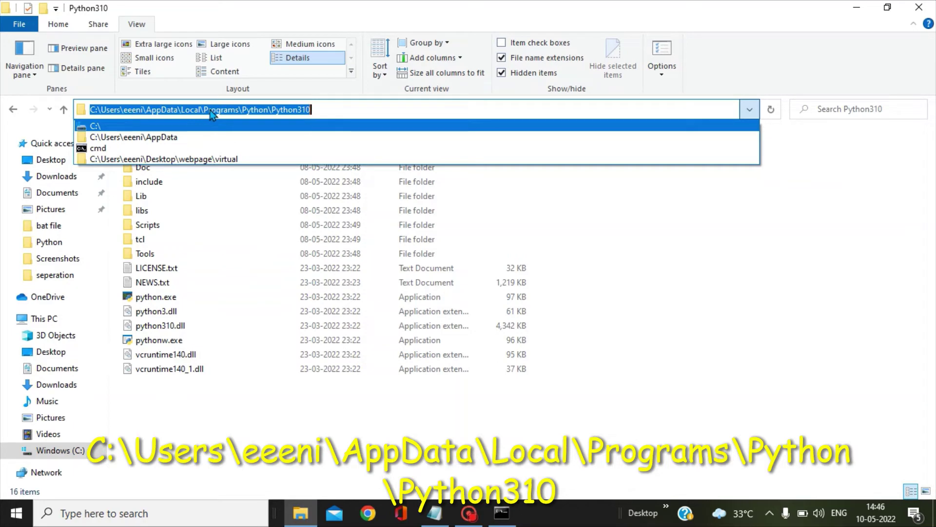
key("Escape")
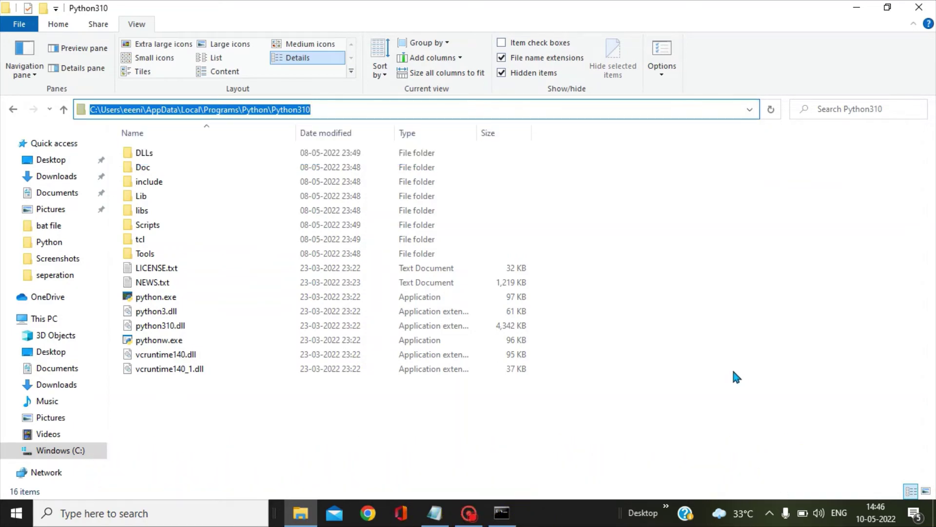
key("Escape")
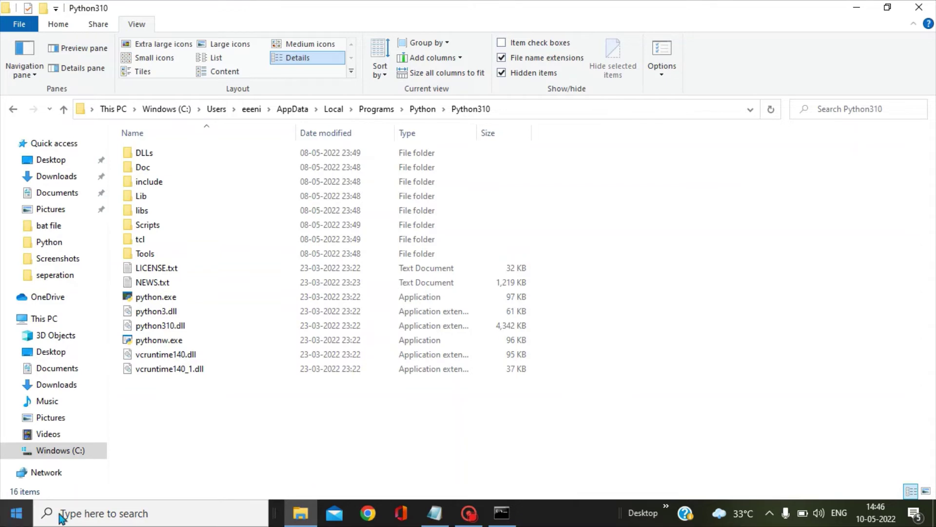
- Search 'environ' and open 'Edit the system environment variables'
left_click(92, 514)
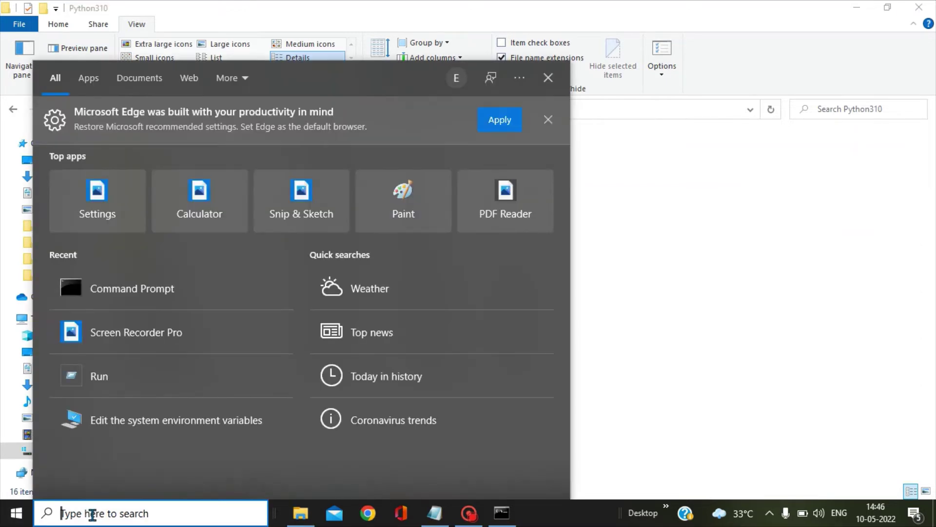
type("e")
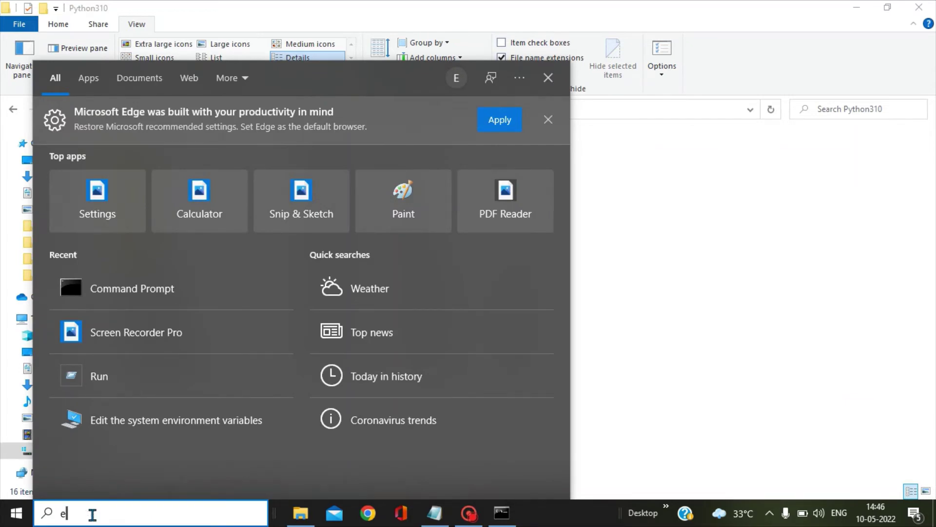
type("nviron")
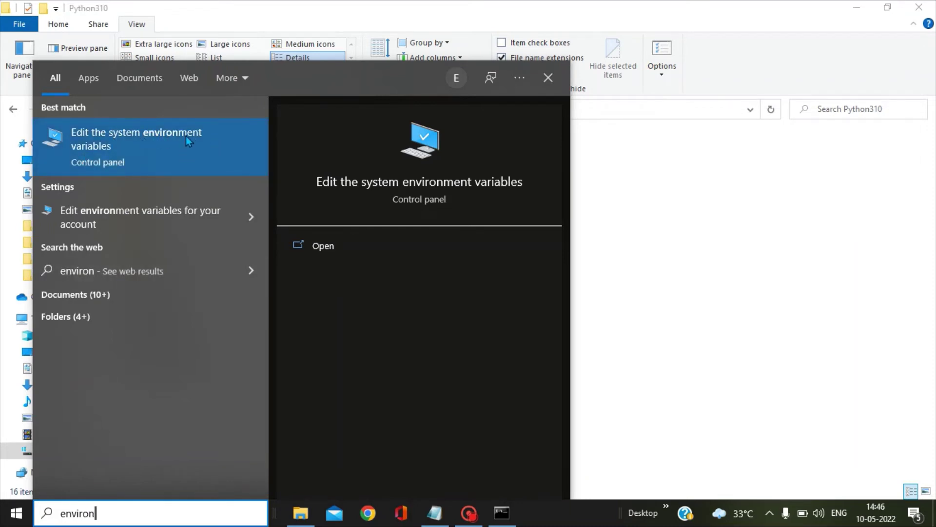
left_click(115, 155)
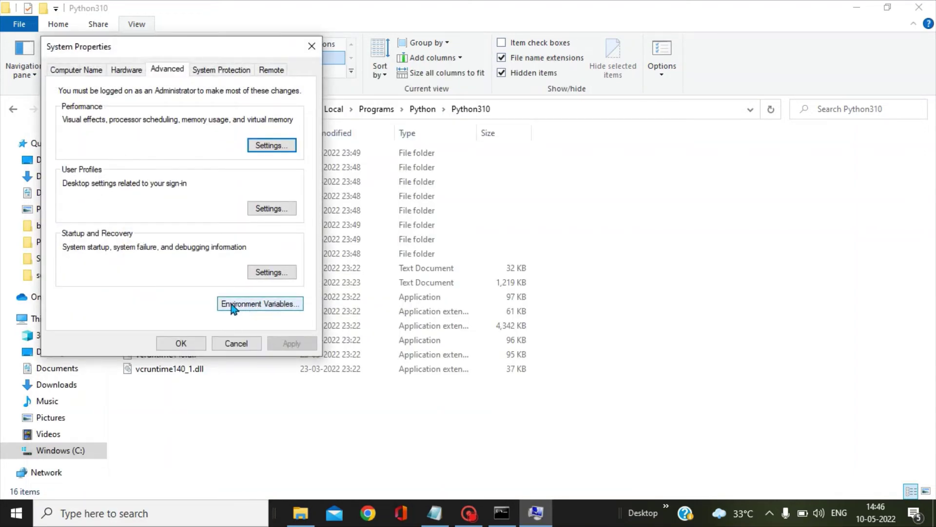
- Open Environment Variables and edit the system Path variable
left_click(264, 310)
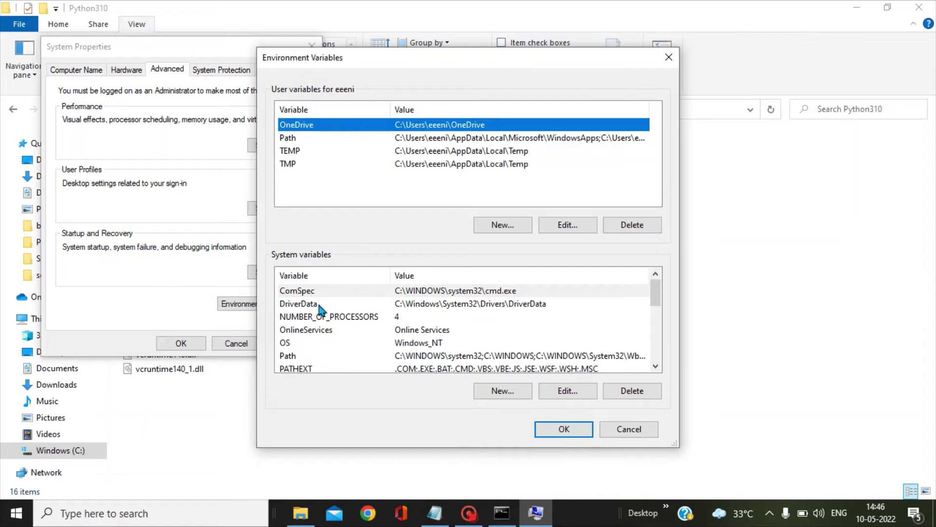
scroll(320, 309, "down", 5)
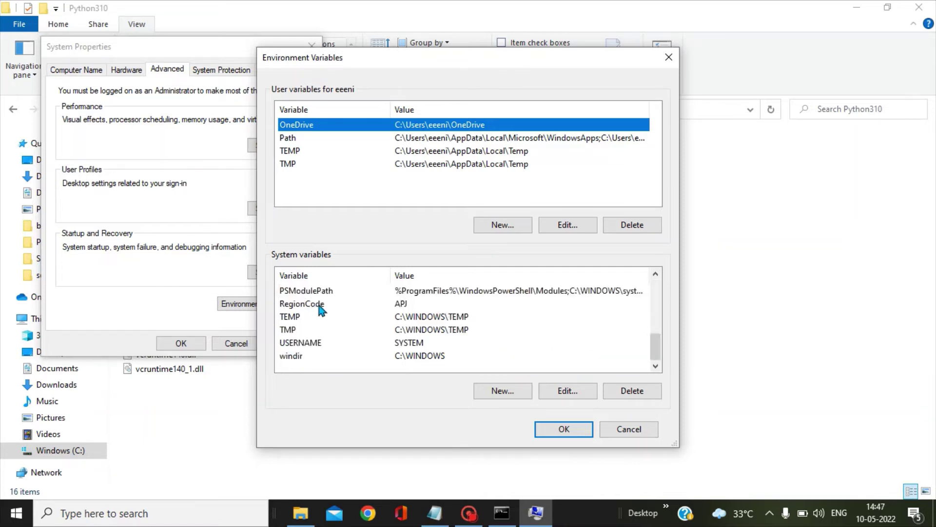
scroll(320, 310, "up", 5)
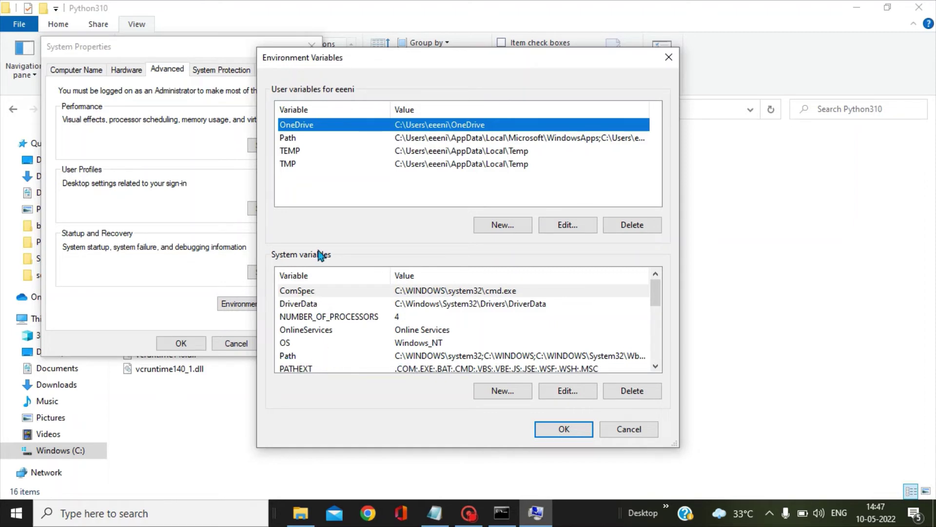
left_click(295, 359)
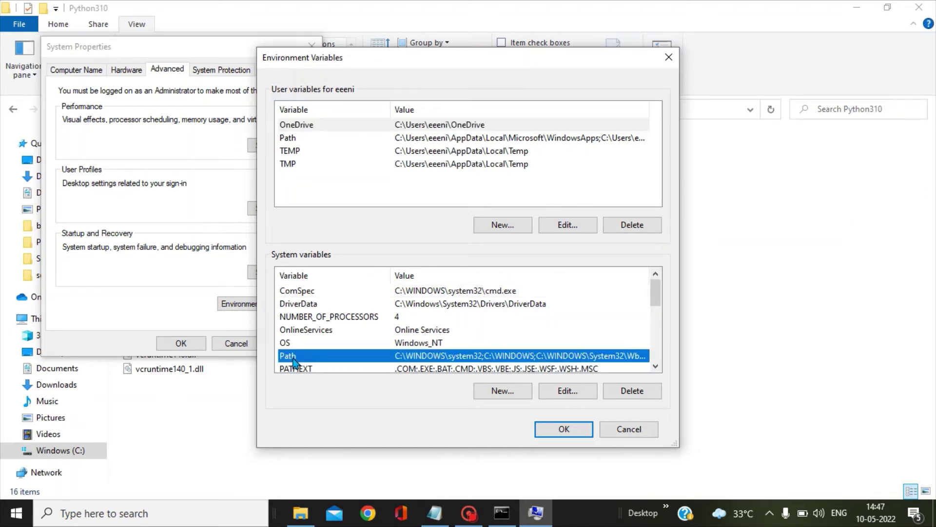
left_click(571, 391)
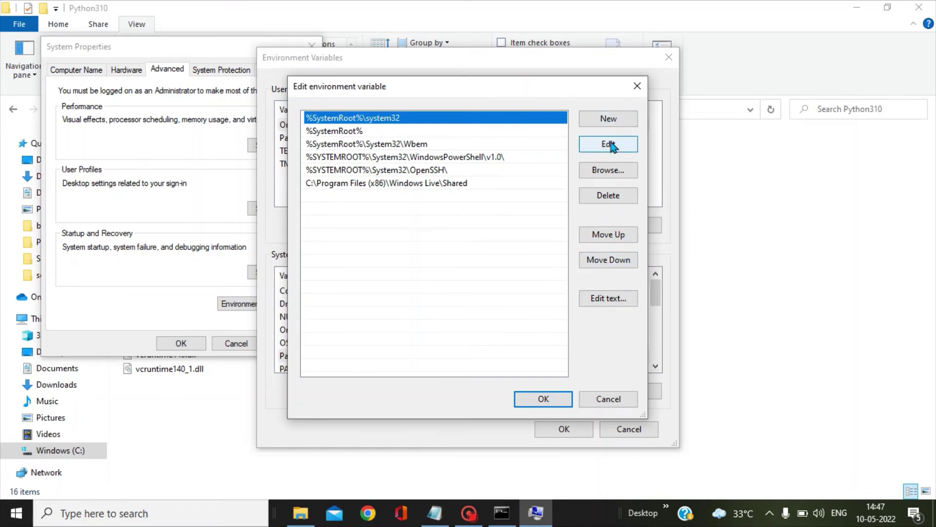
- Add Python310 and Python310\Scripts as new system Path entries
left_click(612, 122)
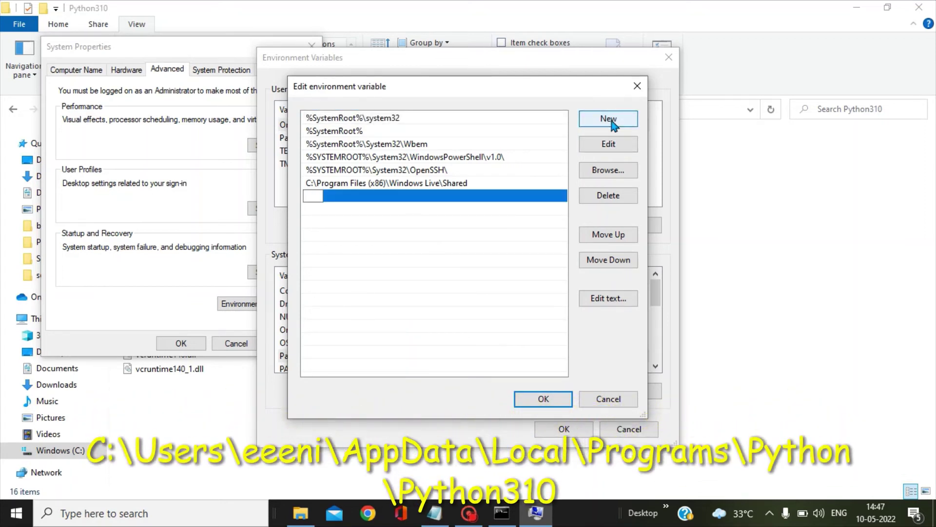
type("C:\\Users\\eeeni\\AppData\\Local\\Programs\\Python\\Python310")
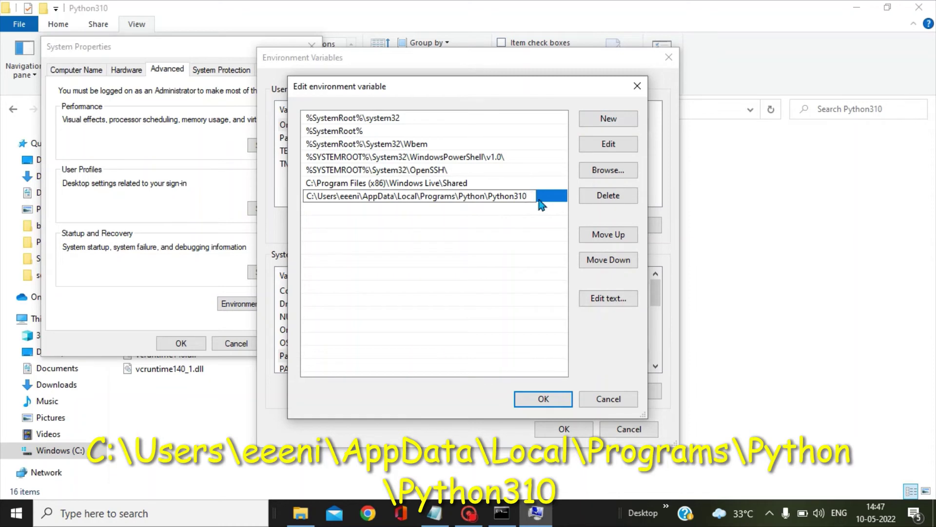
left_click(531, 216)
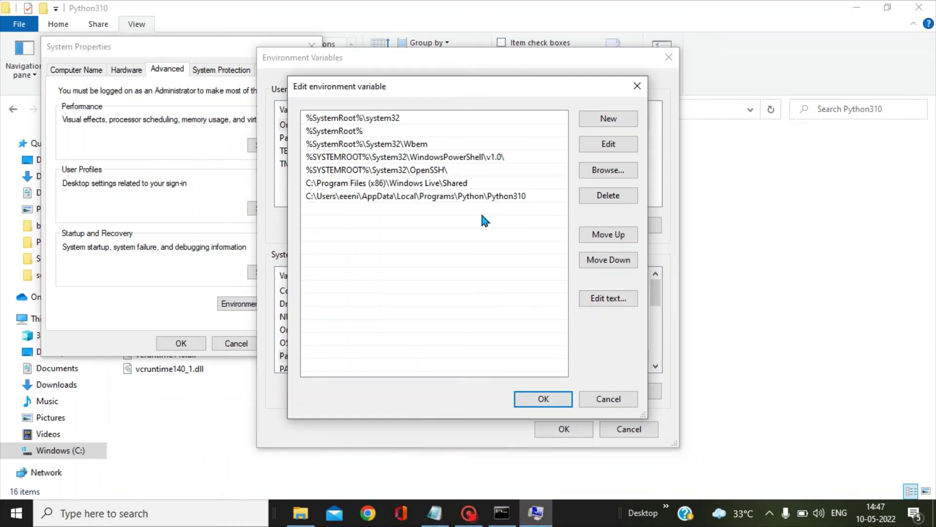
left_click(620, 122)
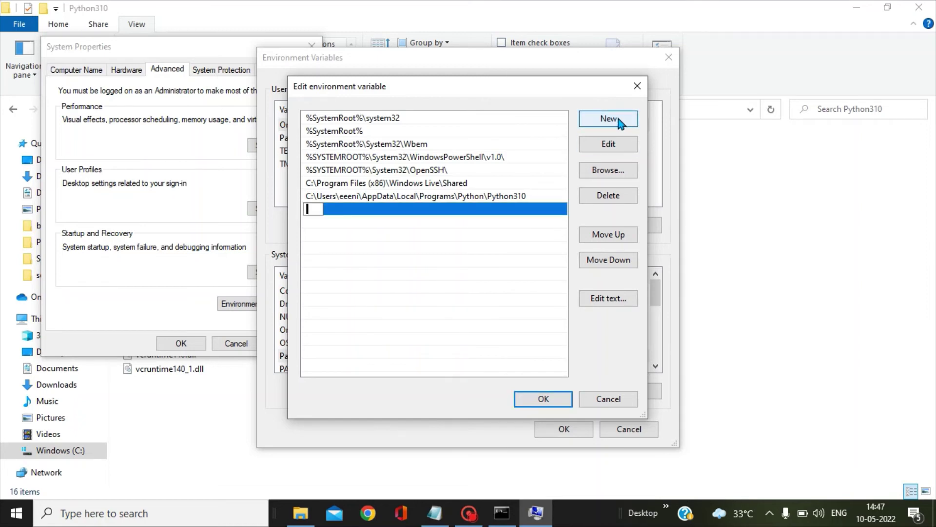
type("C:\\Users\\eeeni\\AppData\\Local\\Programs\\Python\\Python310")
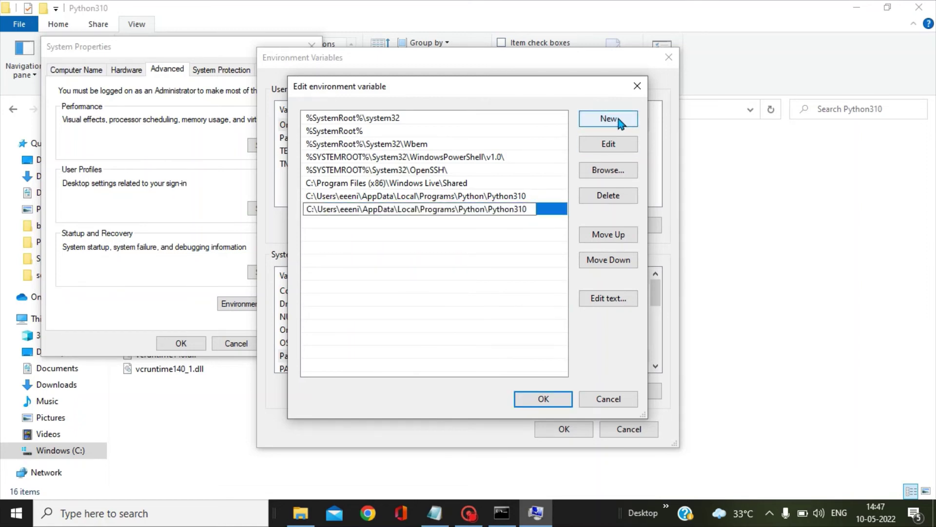
type("\\Scripts")
left_click(492, 266)
- Confirm the Path editor, Environment Variables and System Properties with OK
left_click(554, 399)
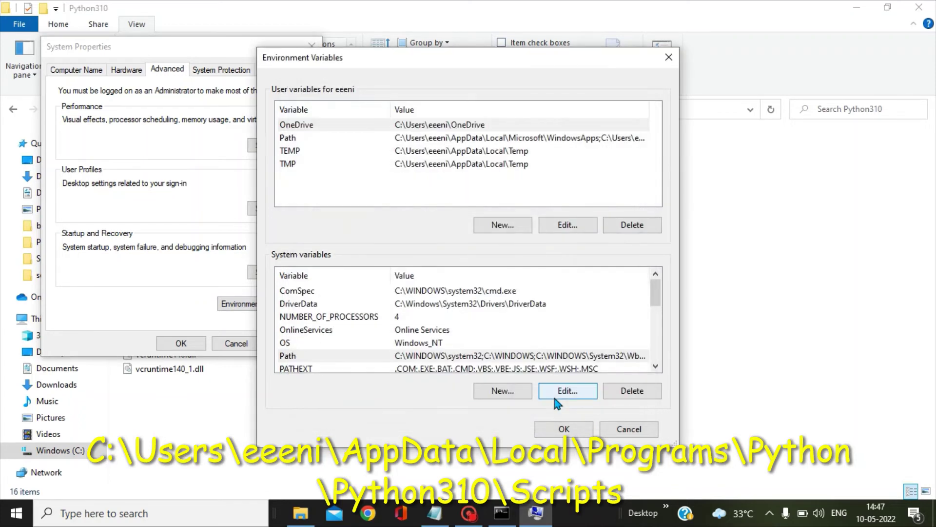
left_click(562, 430)
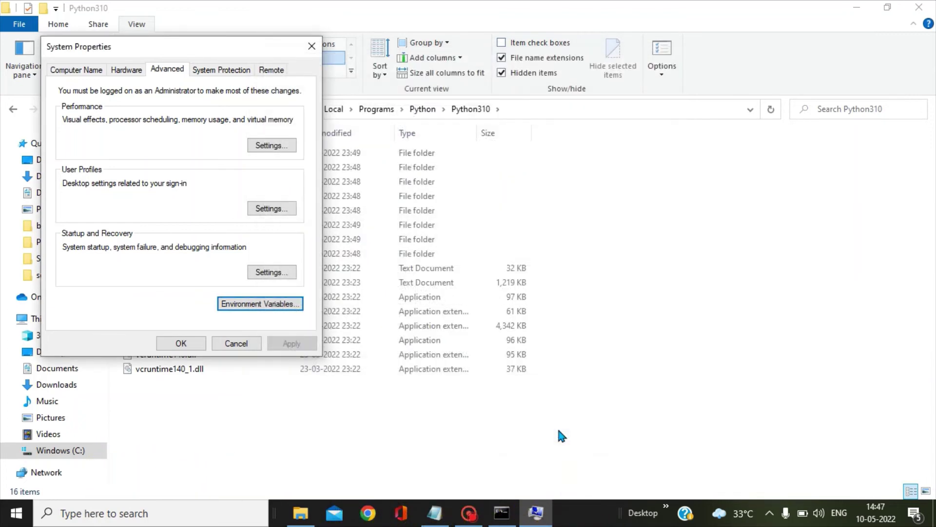
left_click(180, 343)
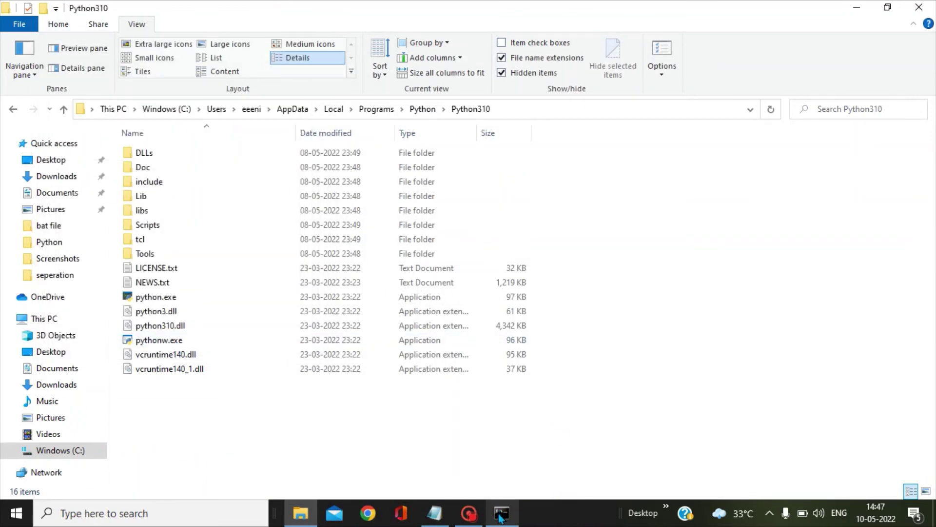
- Close the old Command Prompt and go to the Python folder on the Desktop
left_click(500, 515)
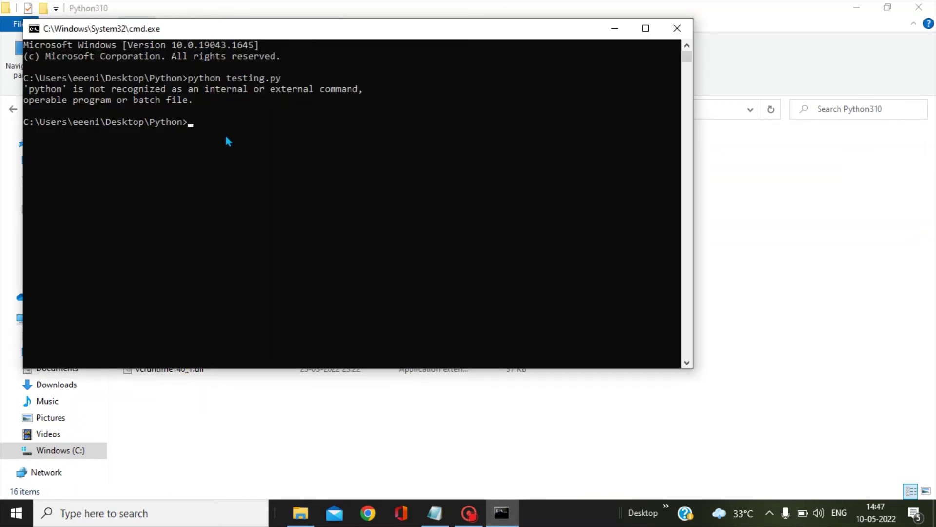
left_click(676, 29)
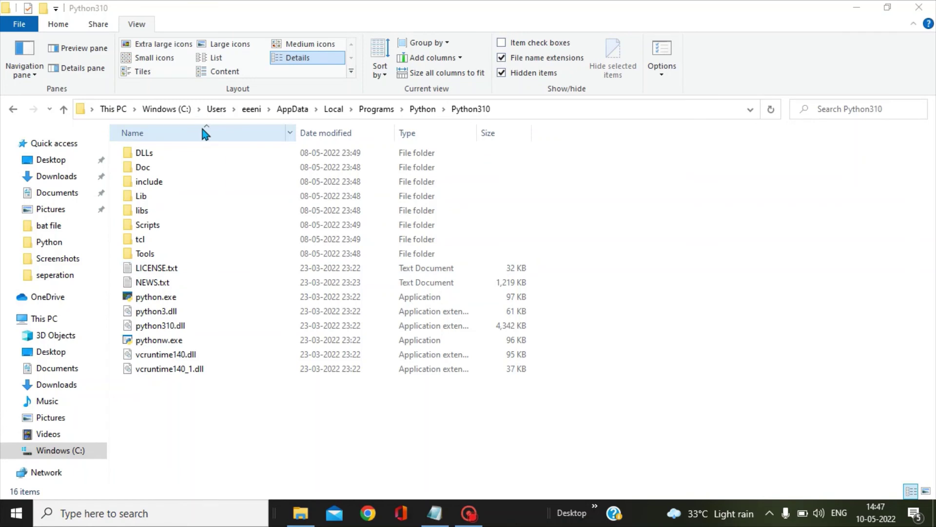
left_click(51, 160)
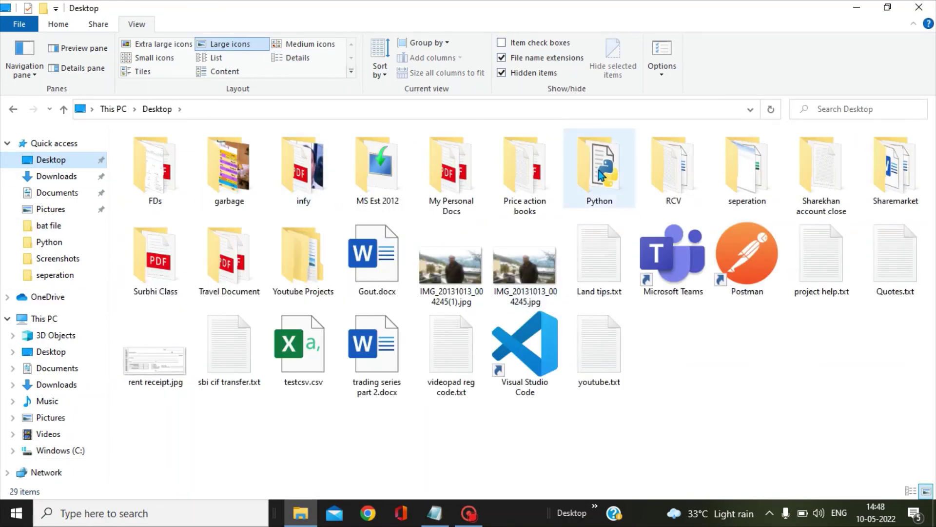
double_click(600, 174)
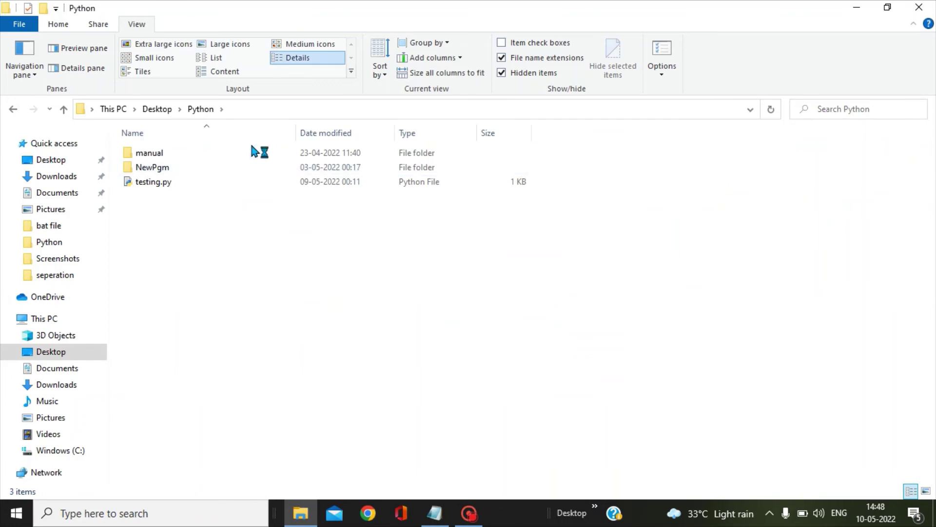
left_click(236, 108)
type("cmd")
- Run 'python testing.py' in cmd and select the 'checking the print' output
key("Return")
type("py")
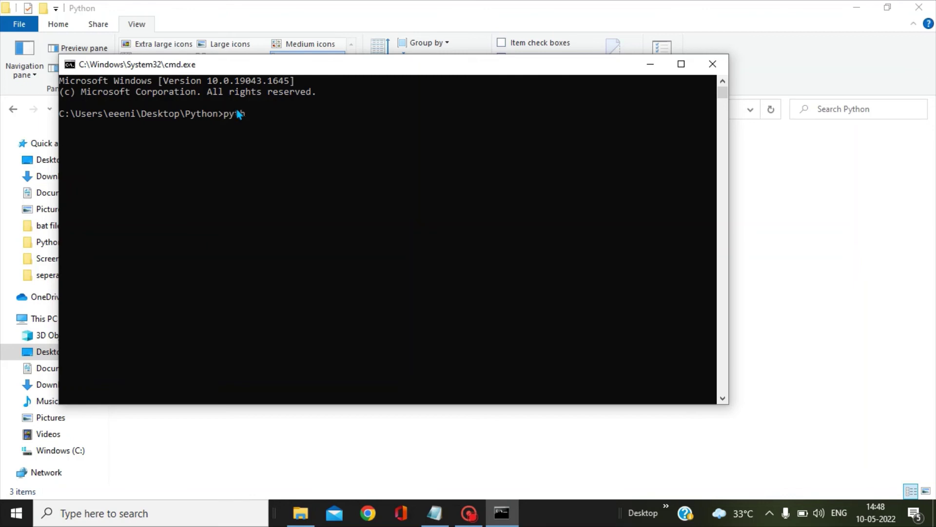
type("on ")
type("testing.py")
key("Return")
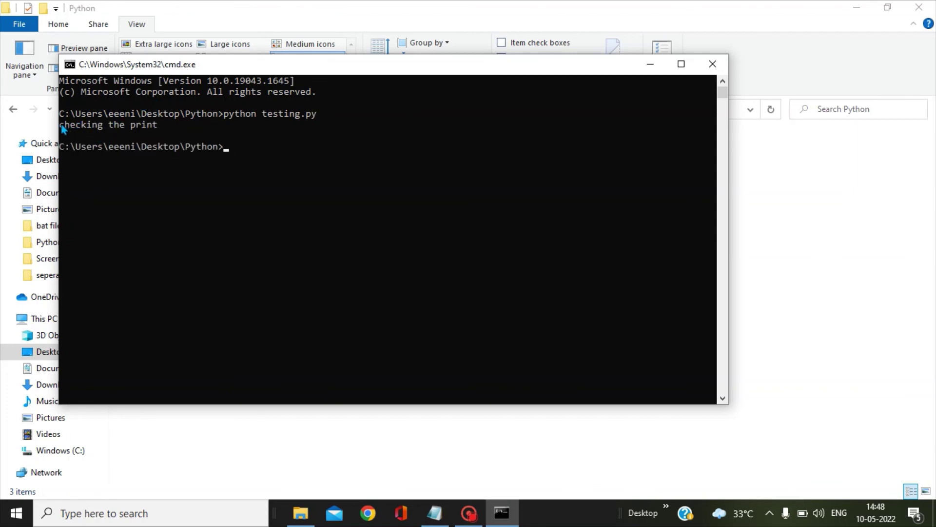
left_click_drag(61, 126, 165, 130)
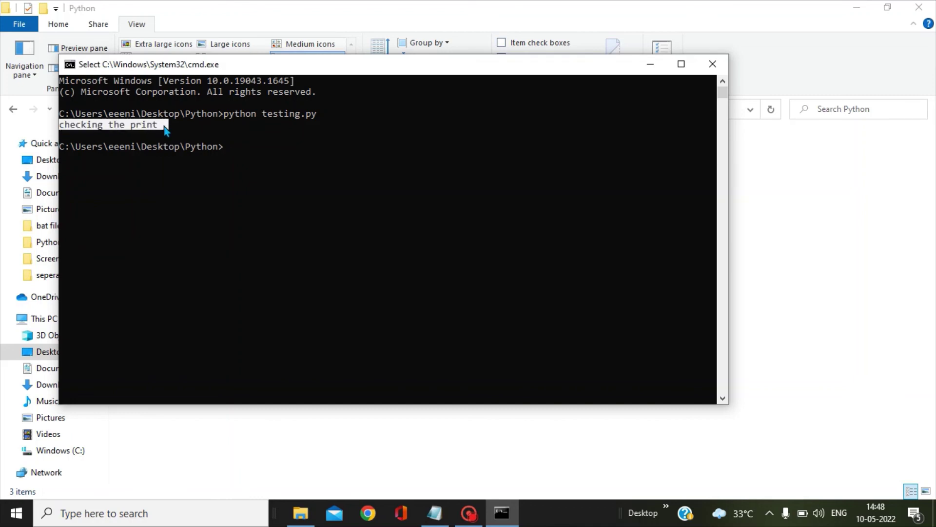